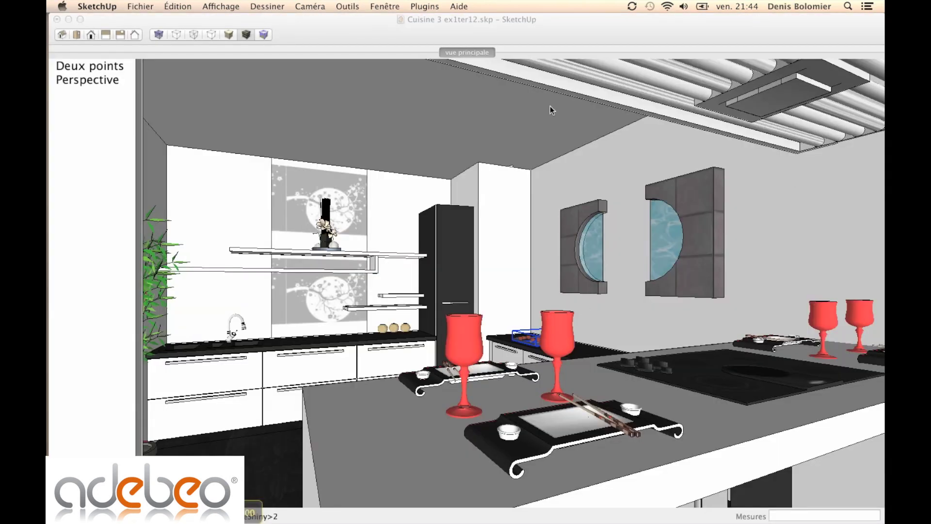
# Show the SU-2-Thea panel's Materials settings for the model's Couleur_D05 material.
pyautogui.click(598, 51)
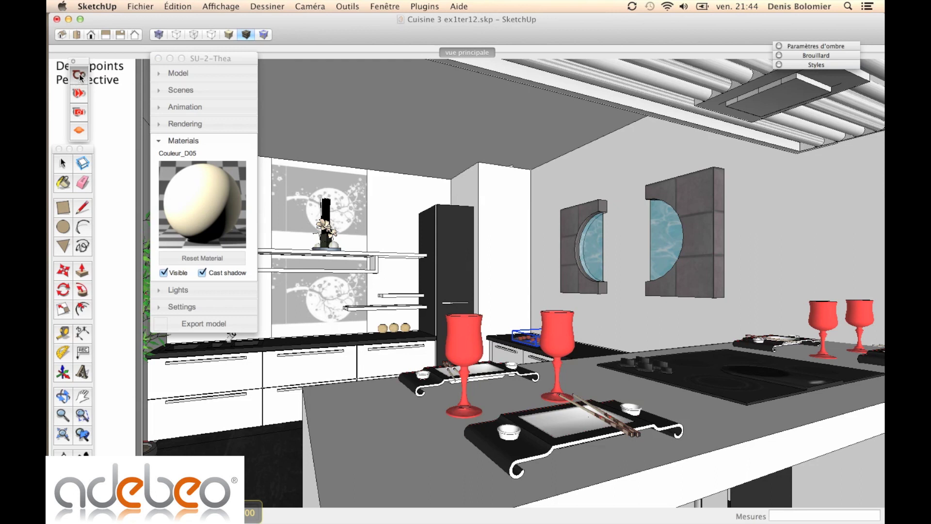
pyautogui.click(221, 7)
pyautogui.moveTo(240, 21)
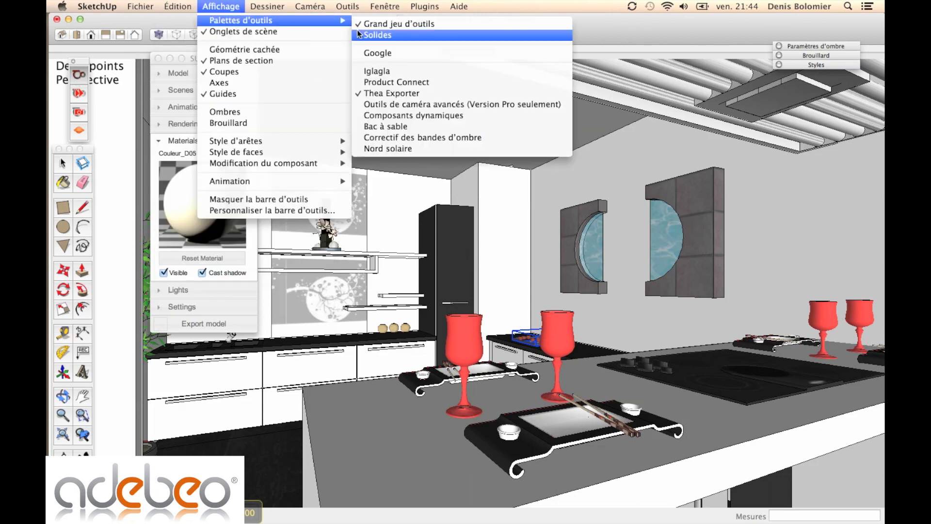
pyautogui.click(92, 68)
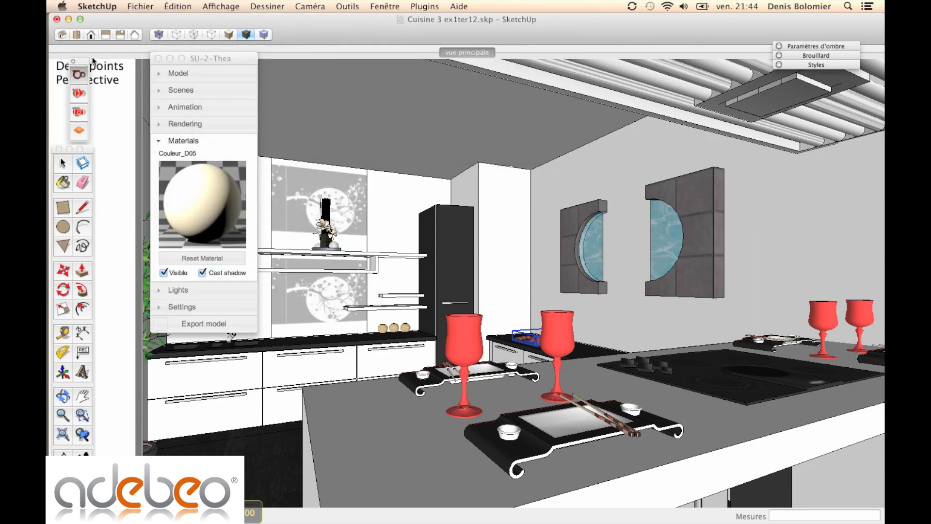
pyautogui.moveTo(202, 58); pyautogui.dragTo(204, 64)
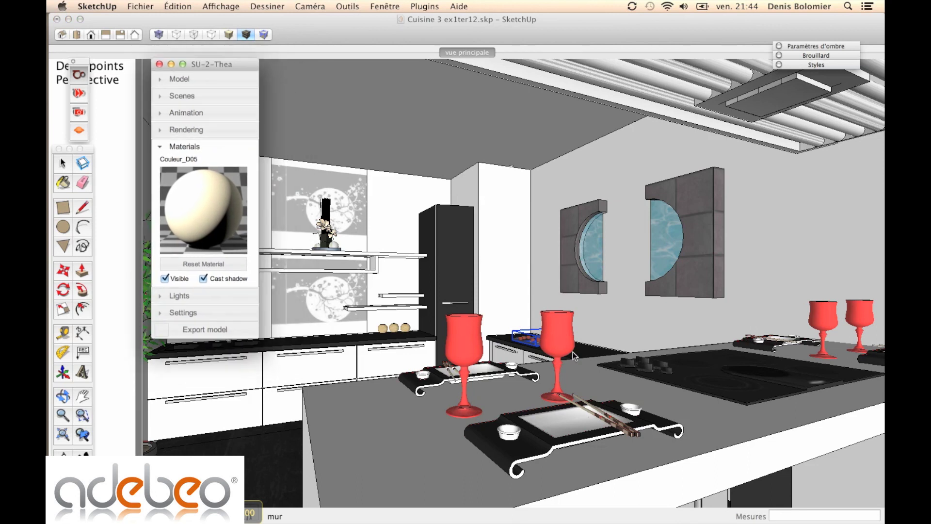
pyautogui.click(589, 412)
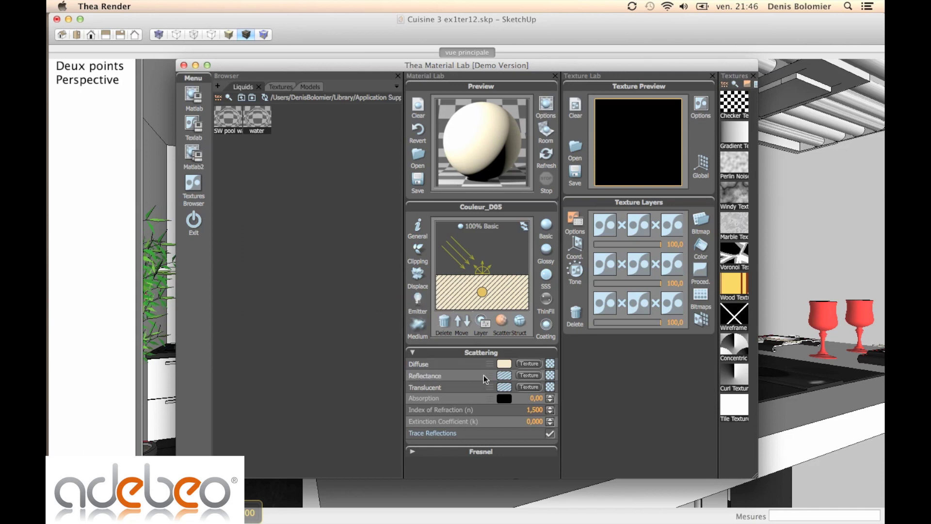
# Set Couleur_D05's reflectance colour to a mid grey, Value about 118.
pyautogui.click(507, 376)
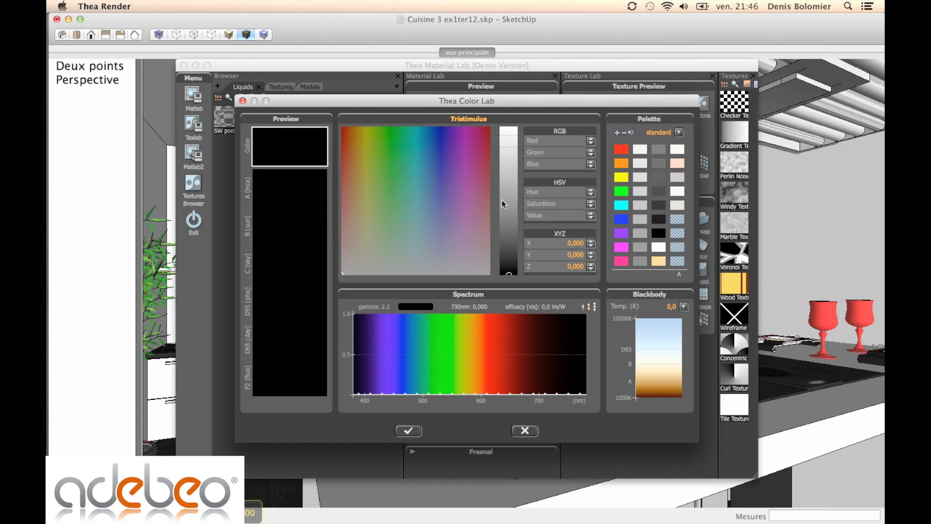
pyautogui.moveTo(514, 103)
pyautogui.mouseDown()
pyautogui.moveTo(643, 404)
pyautogui.moveTo(578, 164)
pyautogui.moveTo(495, 57)
pyautogui.mouseUp()
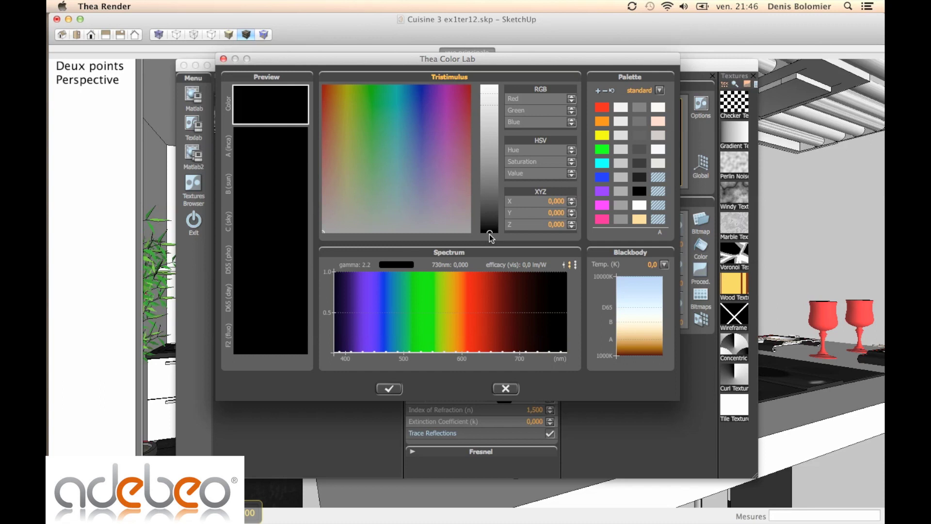
pyautogui.click(490, 93)
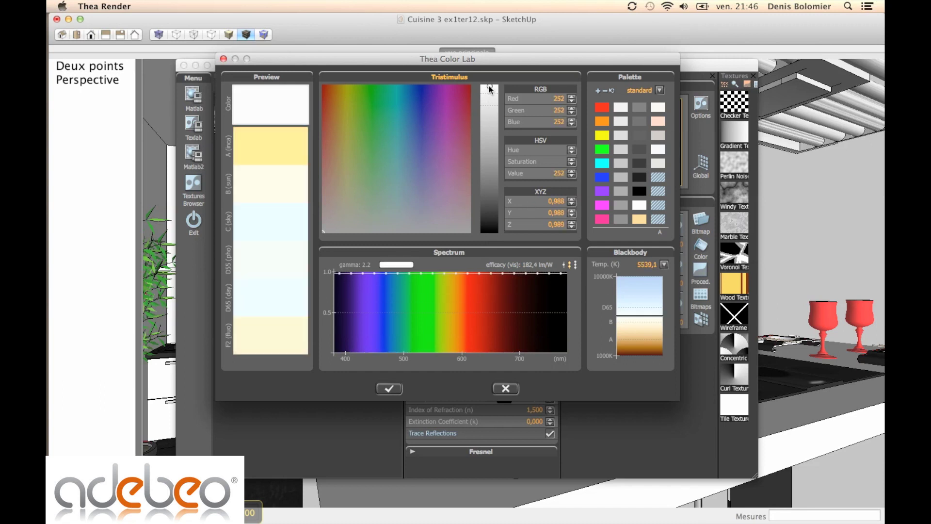
pyautogui.moveTo(490, 94)
pyautogui.mouseDown()
pyautogui.moveTo(488, 79)
pyautogui.moveTo(490, 161)
pyautogui.mouseUp()
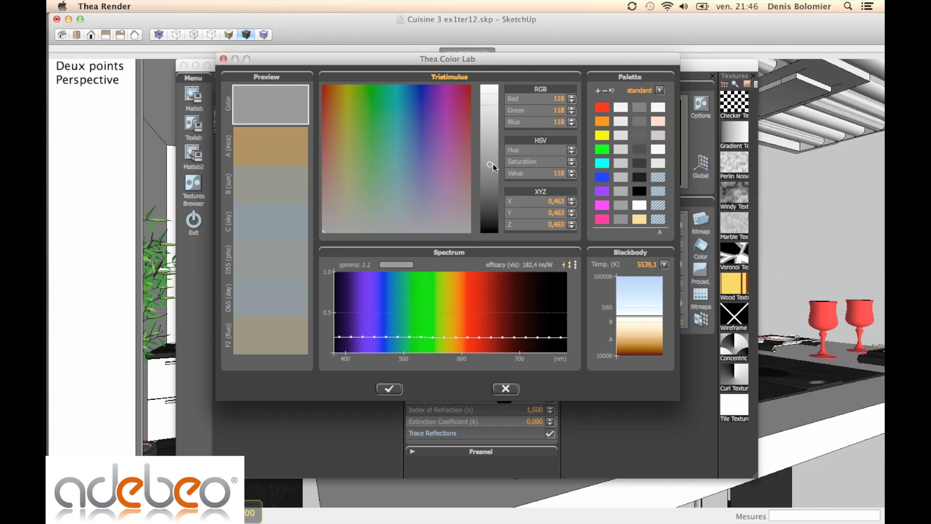
pyautogui.click(389, 388)
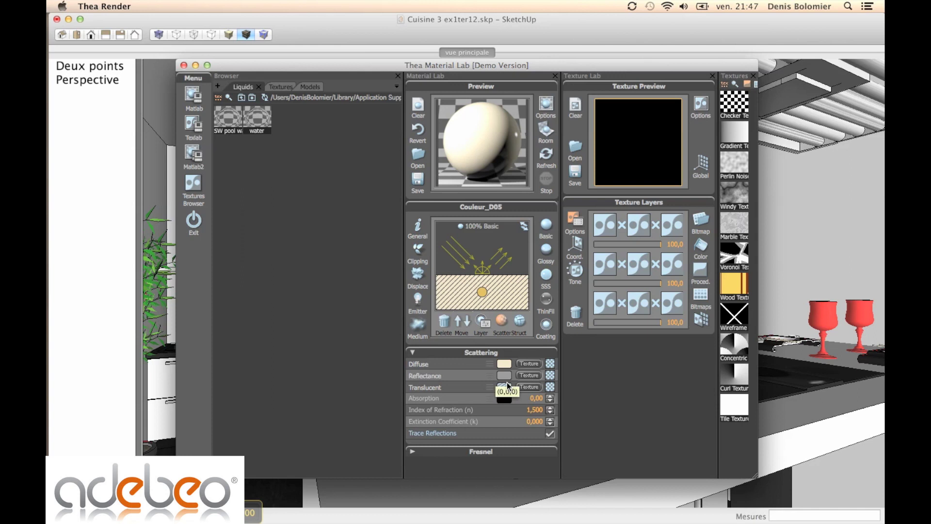
# Close Material Lab and open the window surround's Matière82 material for editing.
pyautogui.click(184, 66)
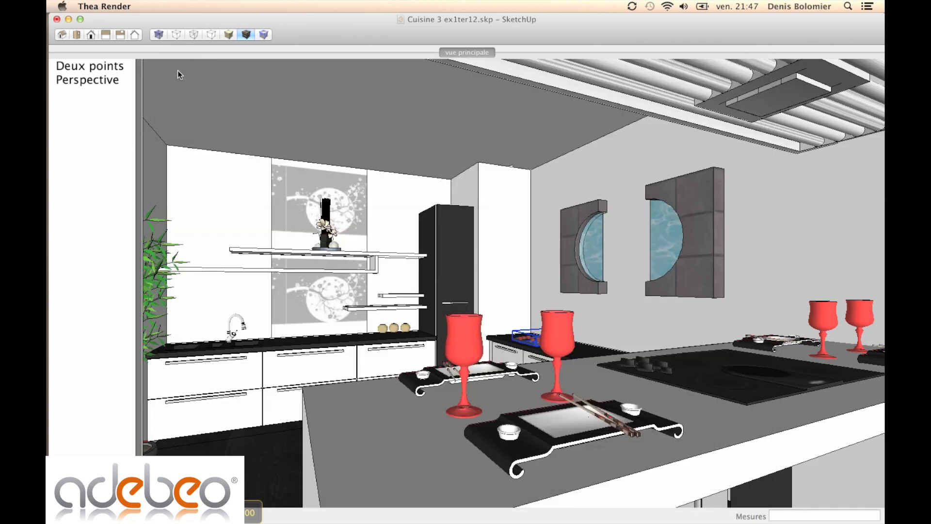
pyautogui.click(691, 277)
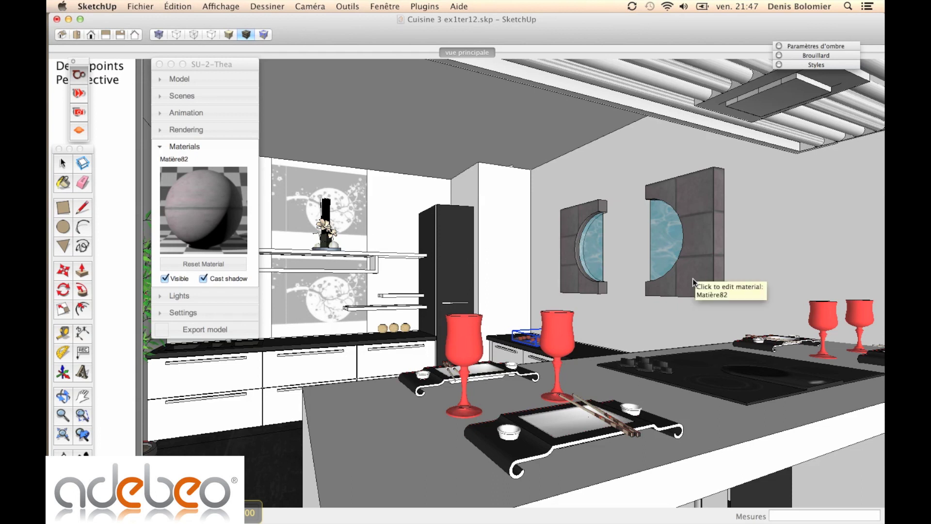
pyautogui.click(677, 281)
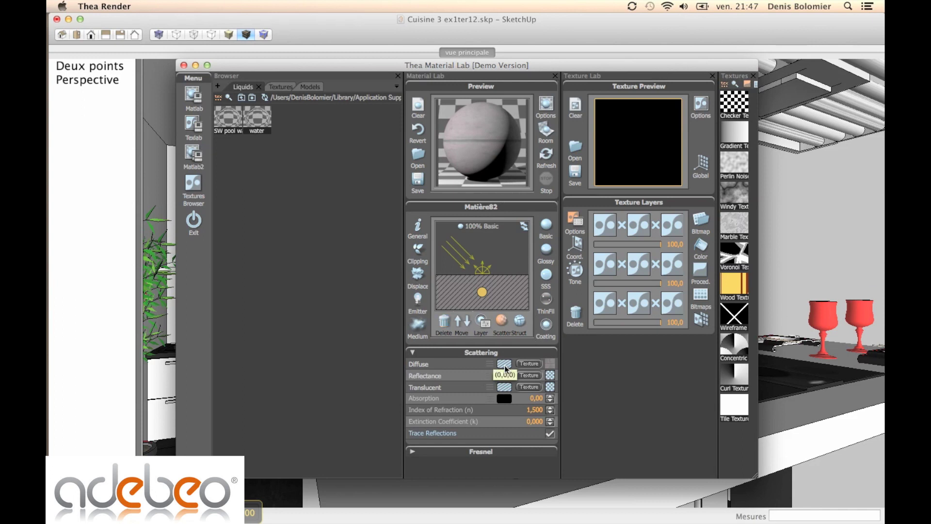
# Load Matière82's grey diffuse tile texture into the Texture Lab.
pyautogui.click(551, 364)
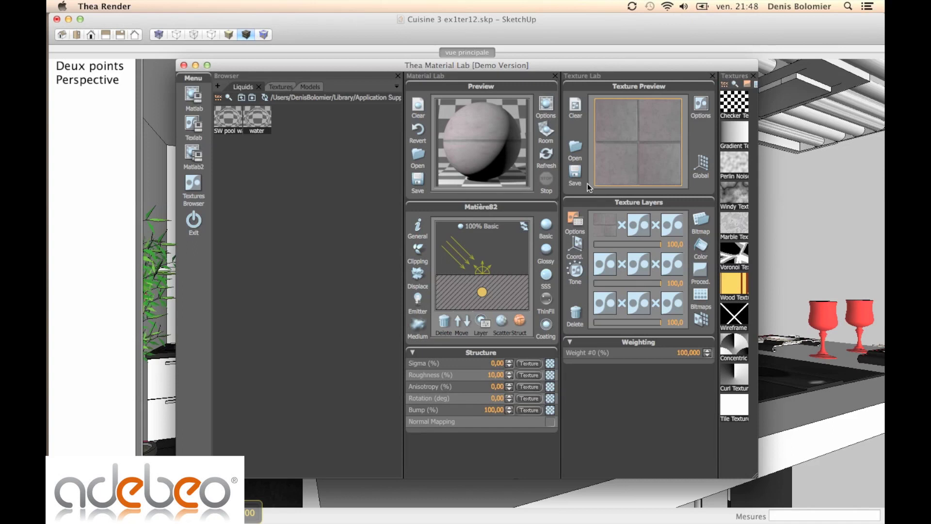
# Save the tile texture to the Bureau folder as 'ma texture'.
pyautogui.click(576, 174)
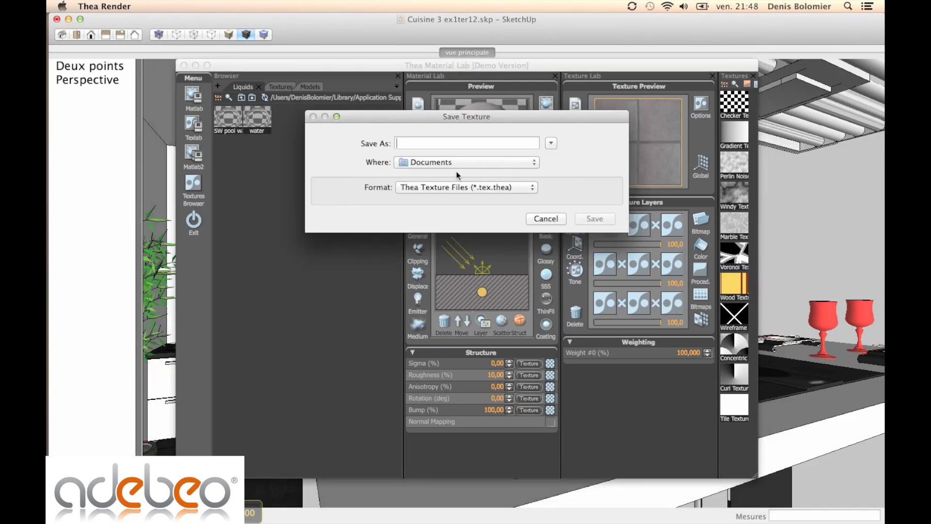
pyautogui.click(459, 162)
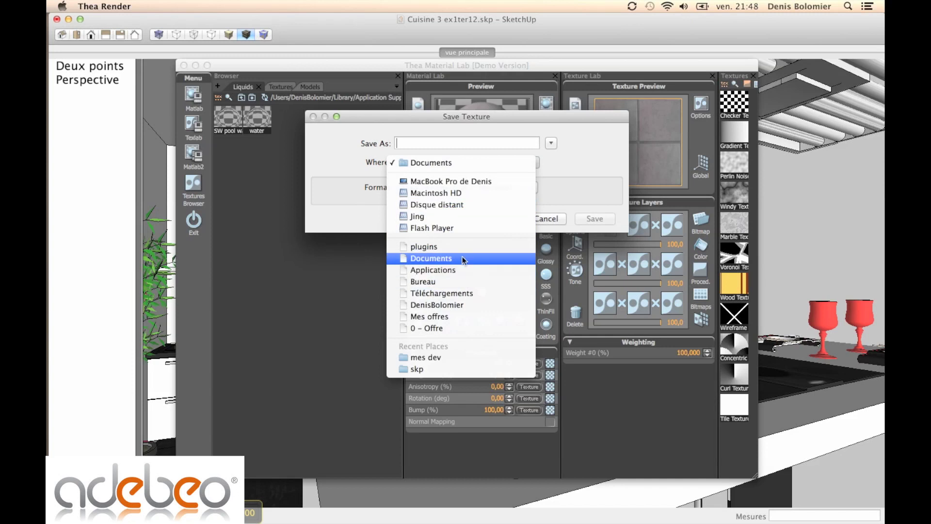
pyautogui.click(461, 281)
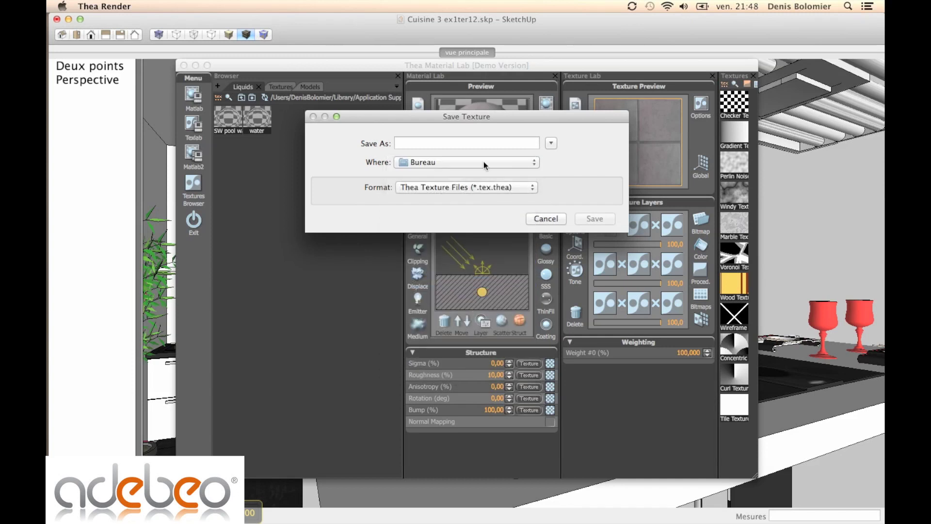
pyautogui.write('ma texture')
pyautogui.press('Return')
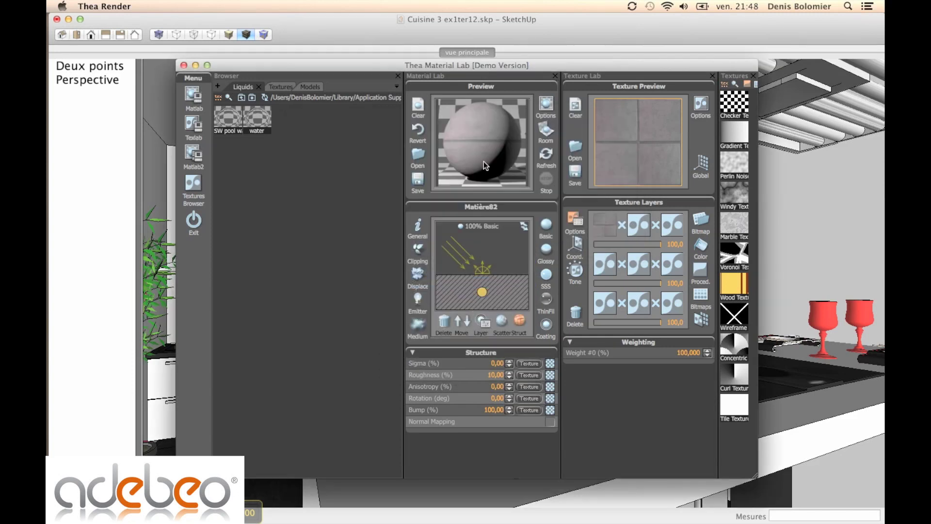
# Load the saved 'ma texture' .tex.thea file from Bureau as Matière82's bump texture.
pyautogui.click(528, 410)
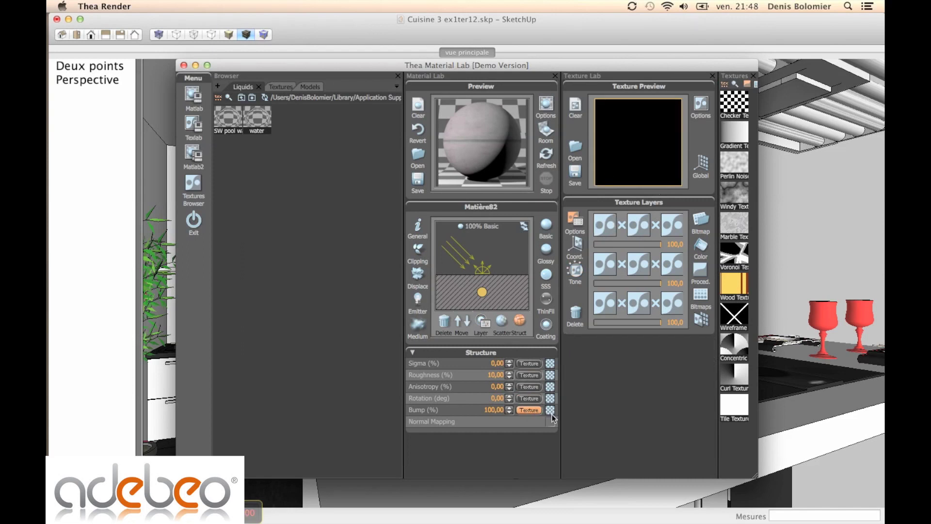
pyautogui.click(550, 412)
pyautogui.click(589, 324)
pyautogui.click(575, 148)
pyautogui.scroll(-2, 472, 178)
pyautogui.scroll(-8, 472, 178)
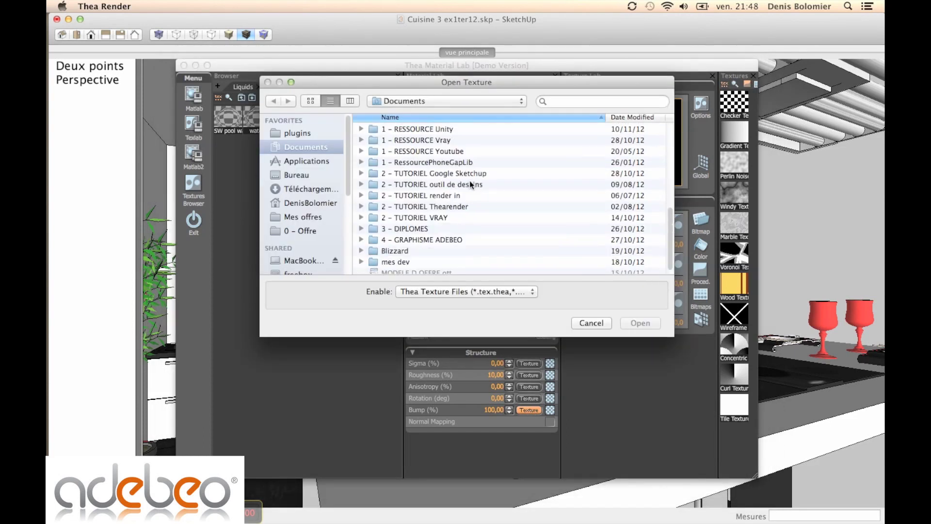
pyautogui.click(310, 175)
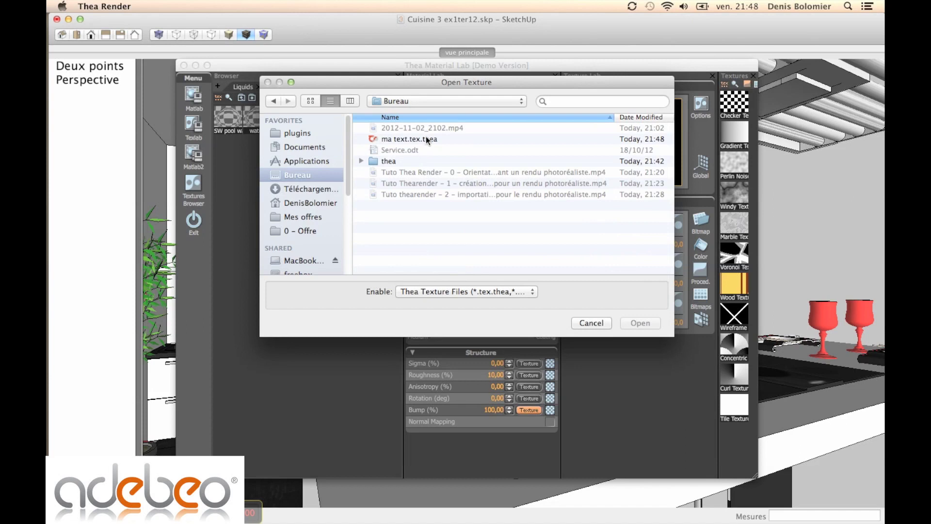
pyautogui.doubleClick(426, 140)
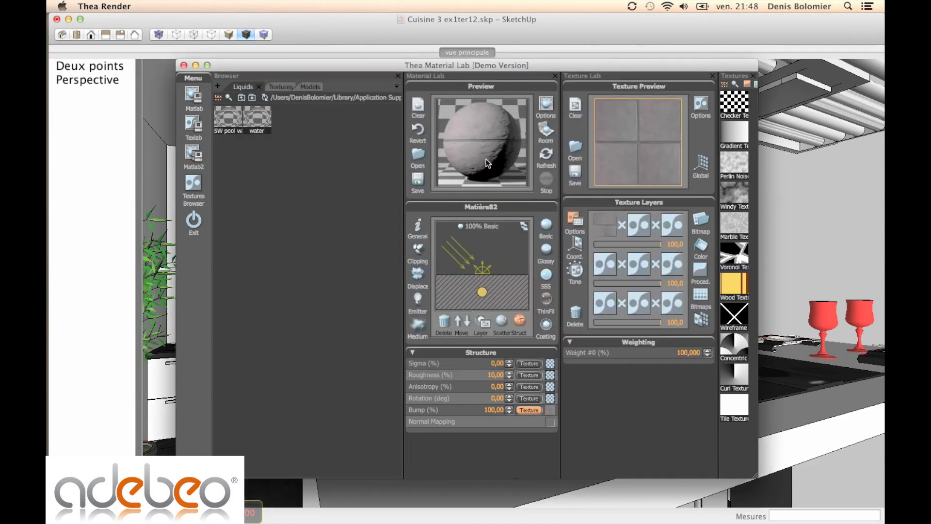
# Close Thea's Material Lab to return to the SketchUp kitchen model.
pyautogui.click(185, 66)
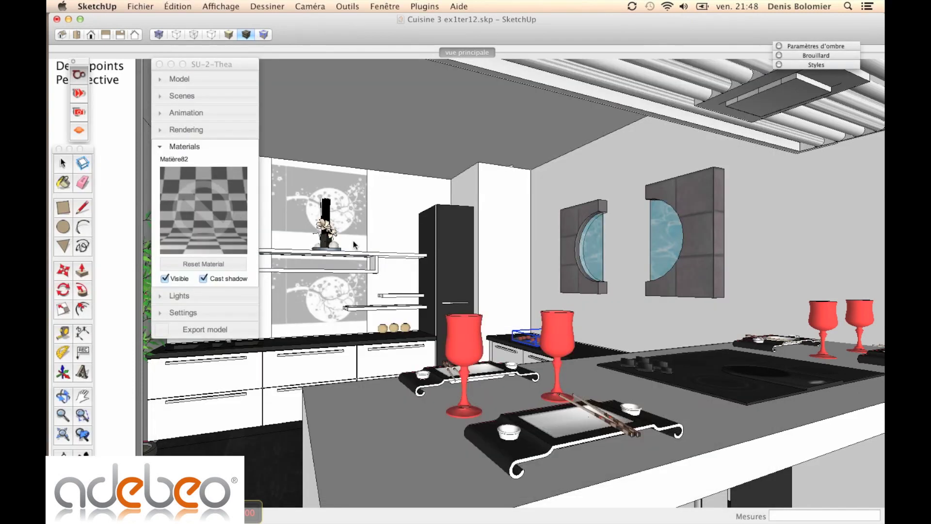